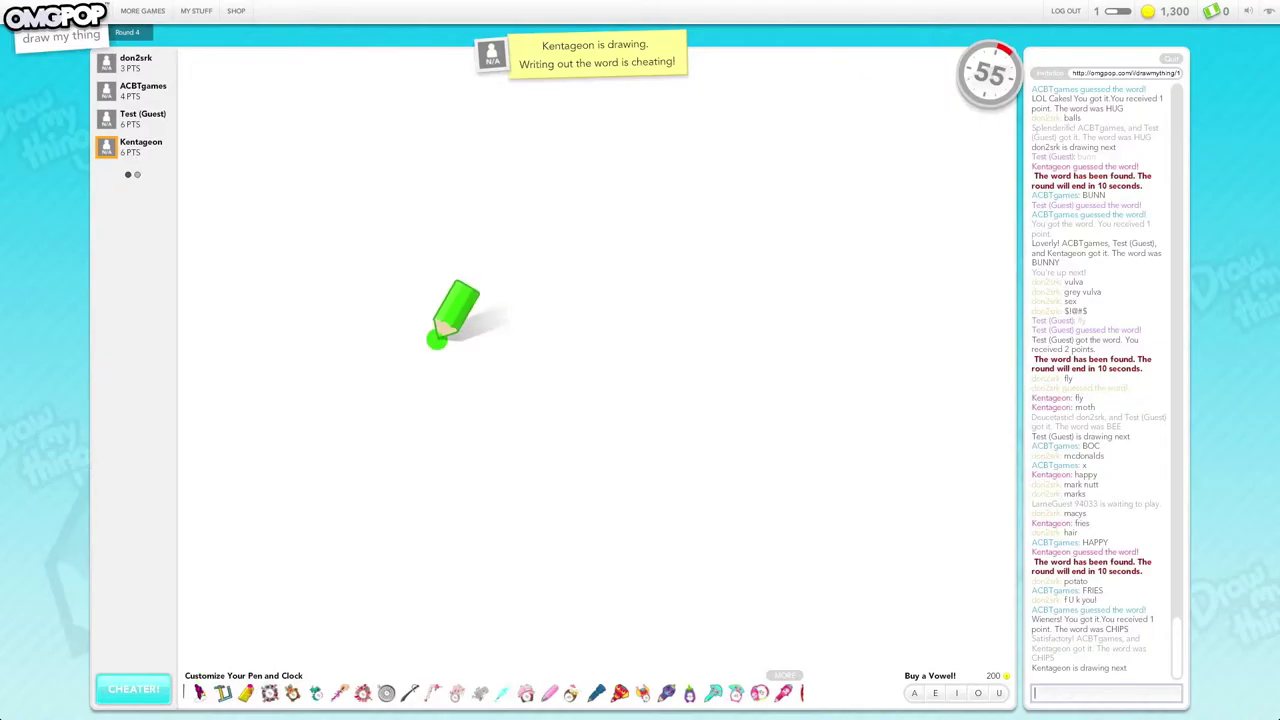
Outline a thick green oval and guess ROCK, then STONE after fixing a typo.
mouse_move(436, 341)
left_mouse_down()
mouse_move(757, 405)
mouse_move(594, 414)
mouse_move(446, 386)
mouse_move(437, 337)
mouse_move(528, 385)
mouse_move(492, 388)
mouse_move(627, 432)
mouse_move(703, 394)
mouse_move(726, 337)
mouse_move(611, 286)
mouse_move(443, 318)
left_mouse_up()
left_click_drag(491, 389, 517, 391)
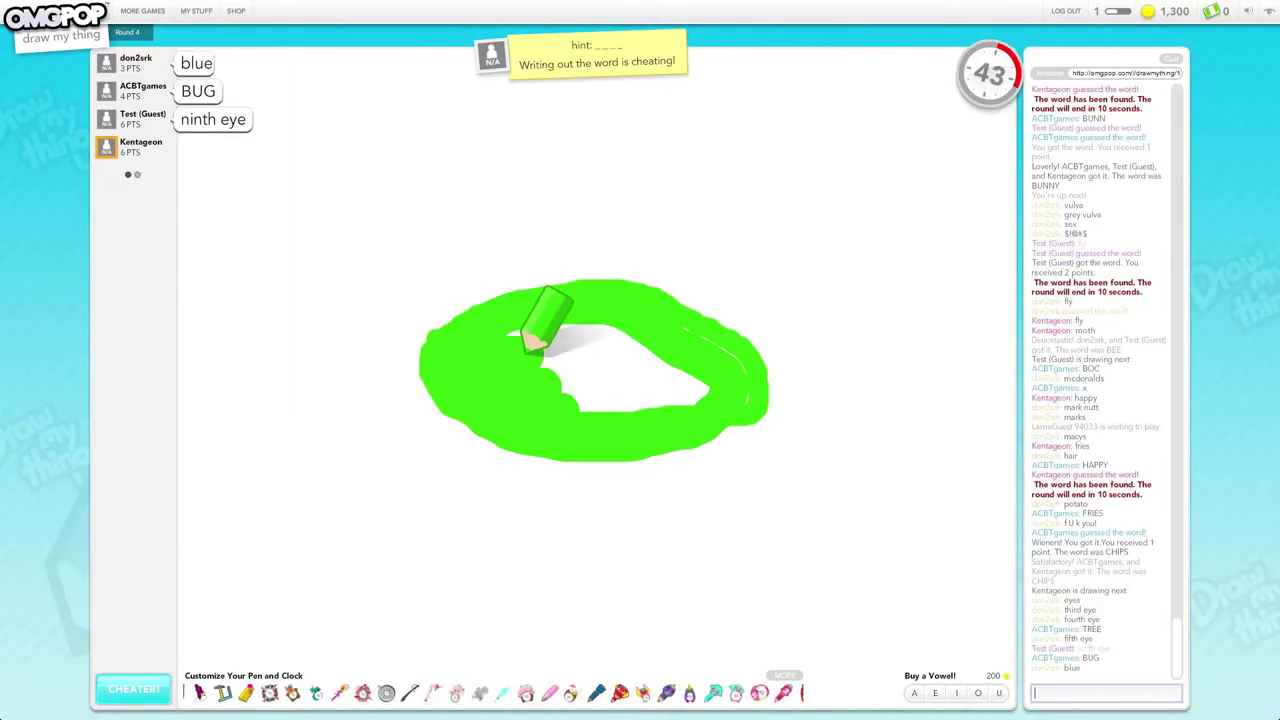
type("ROCK")
Send ROCK, then correct a typo and send STONE.
key("Return")
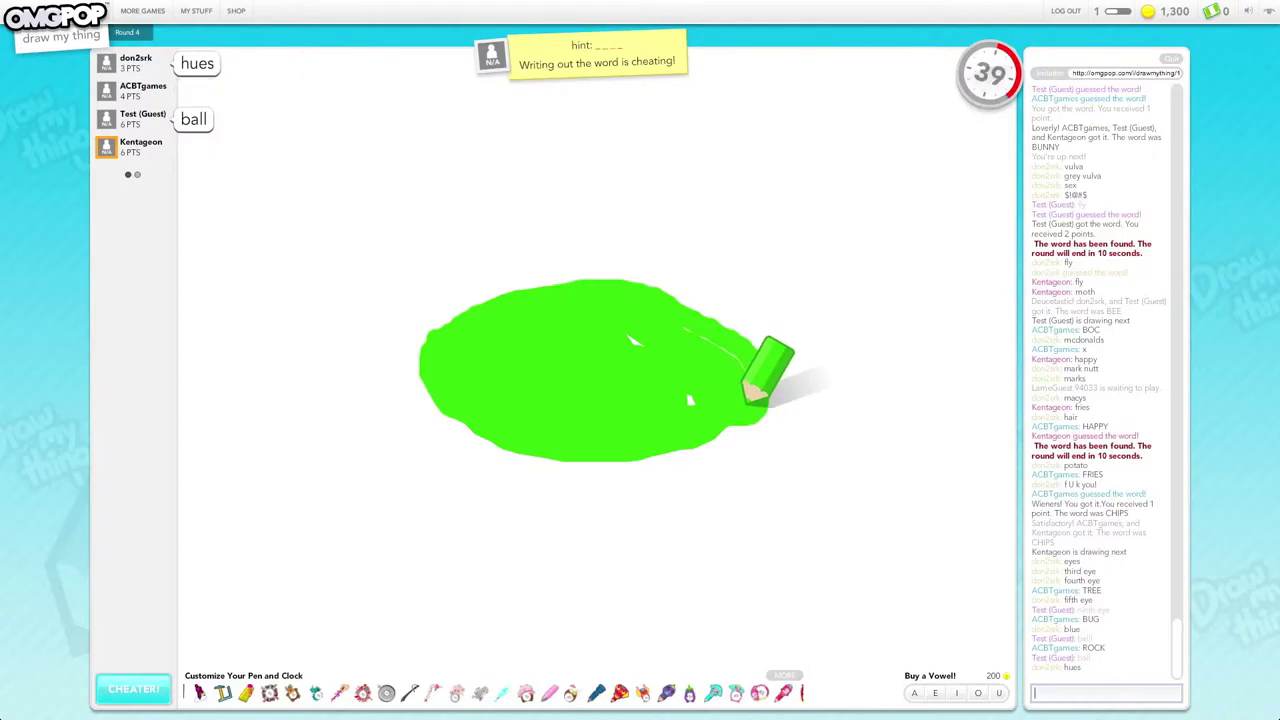
type("STOM")
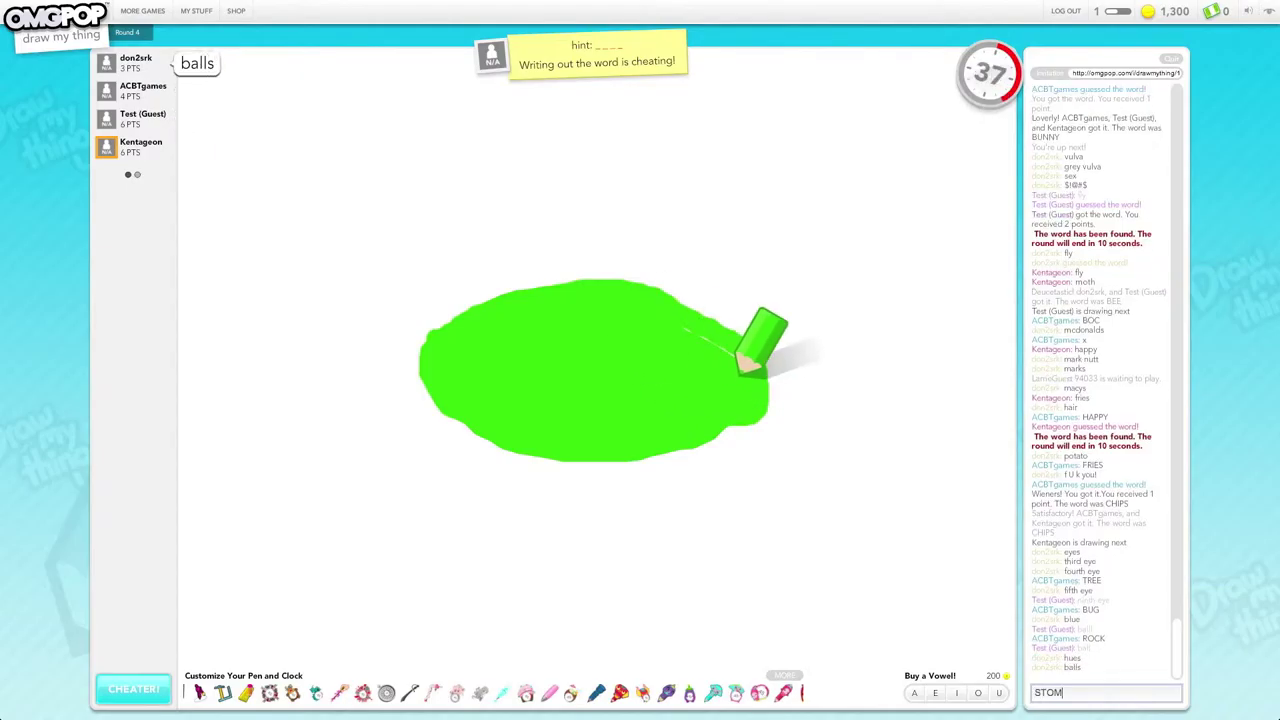
key("BackSpace")
type("NE")
key("Return")
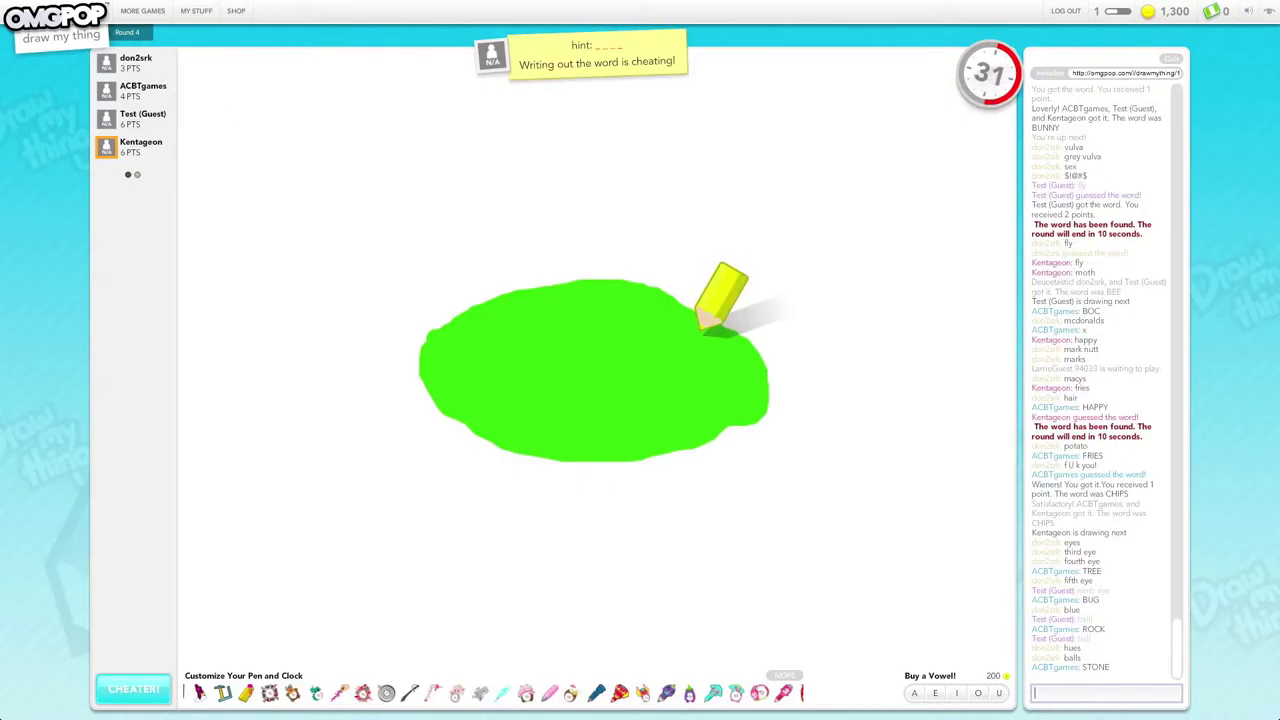
type("TREE")
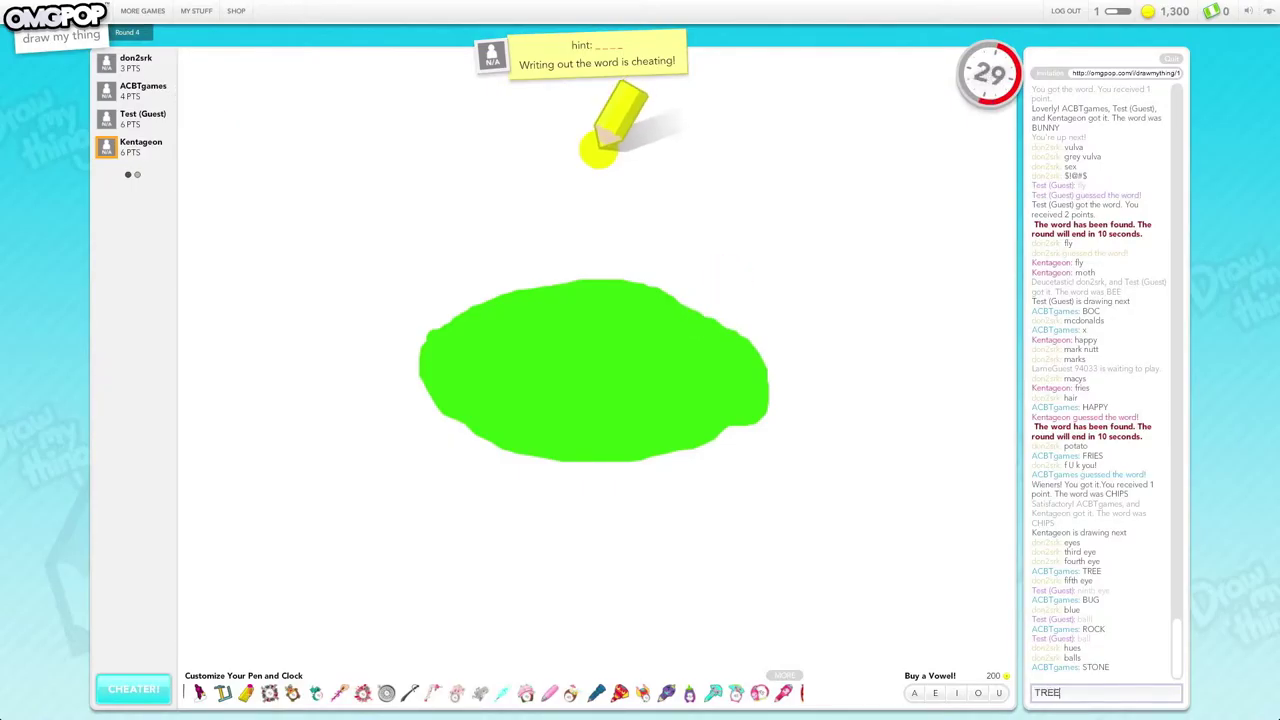
type("S")
Send the guesses TREES and PAINT in the chat box.
key("Return")
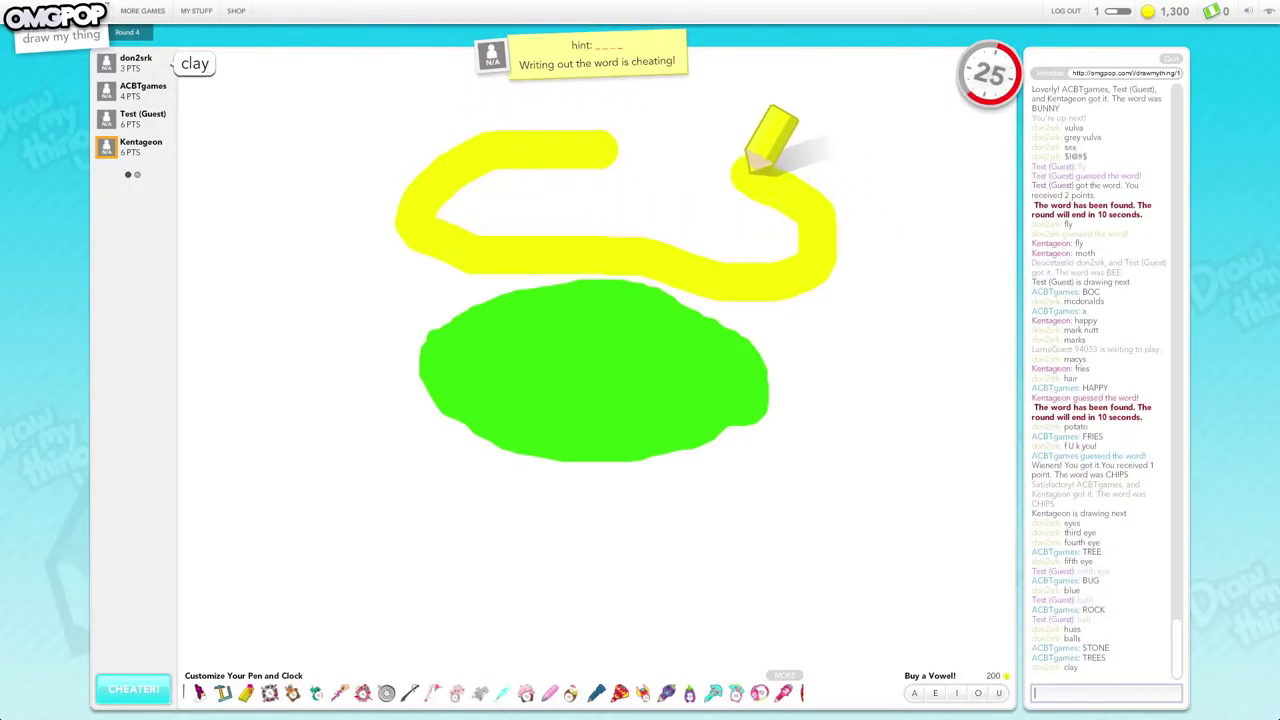
type("PAIN")
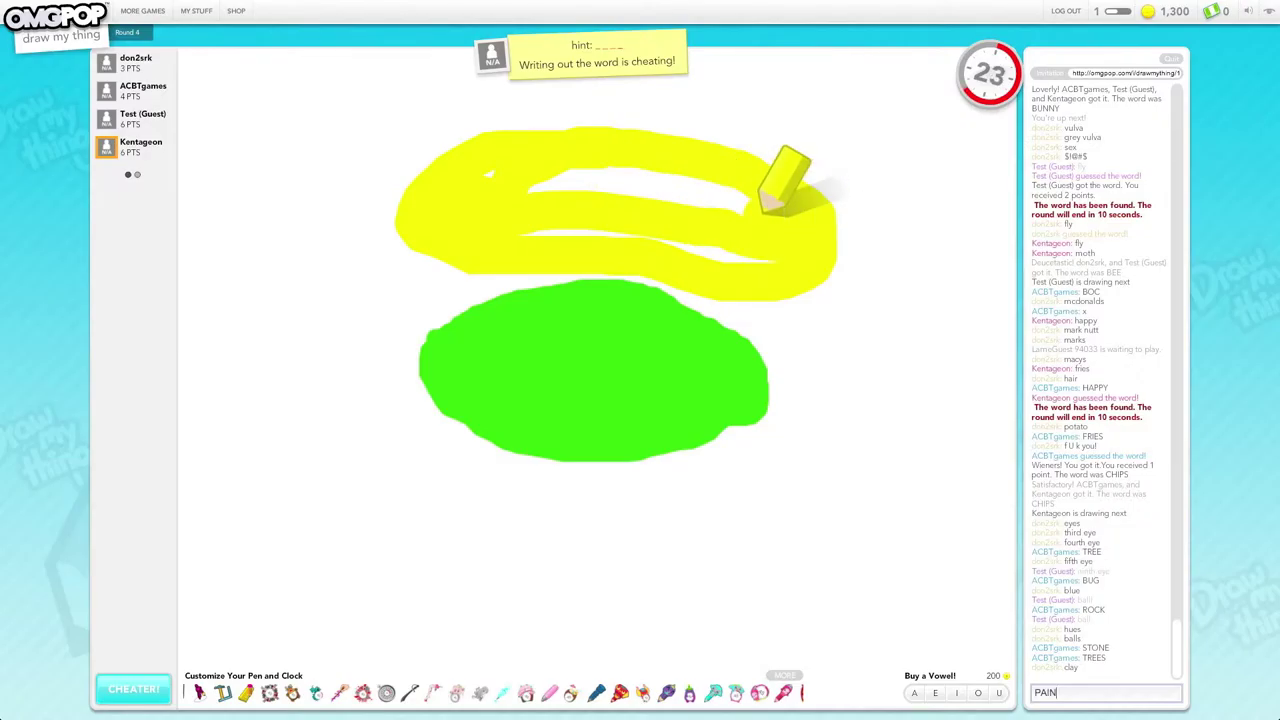
type("T")
key("Return")
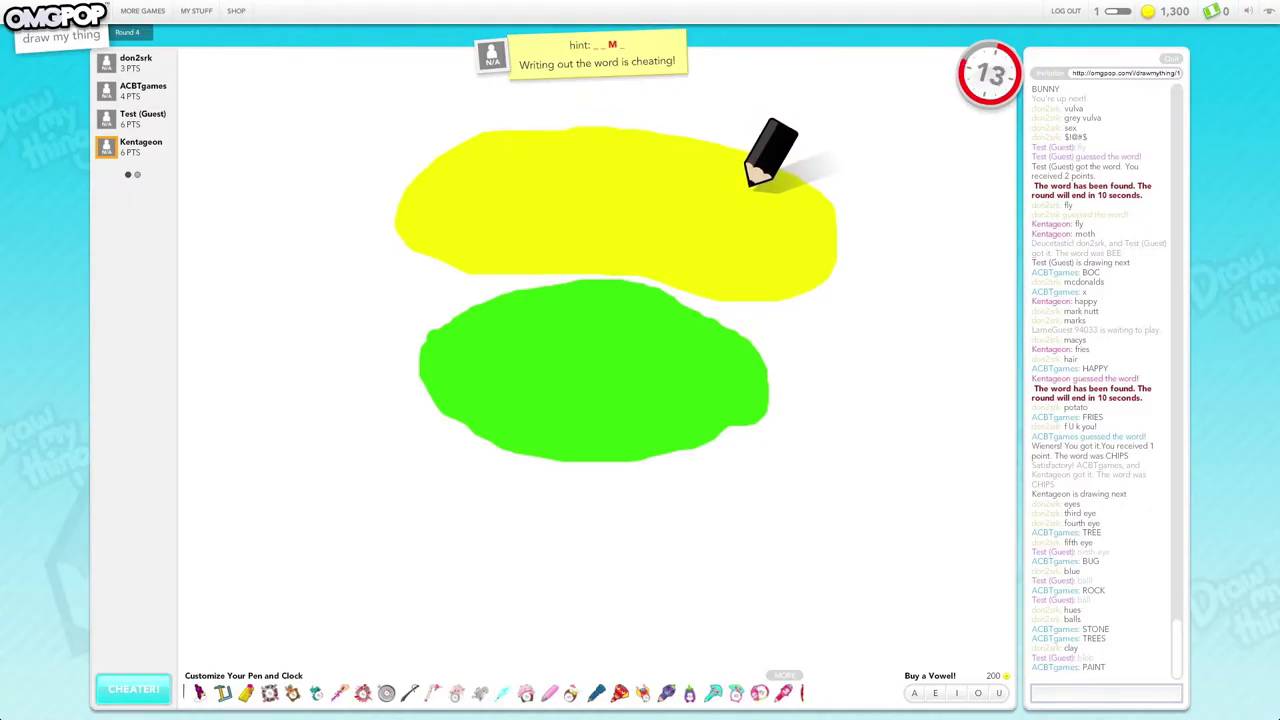
type("MEMO")
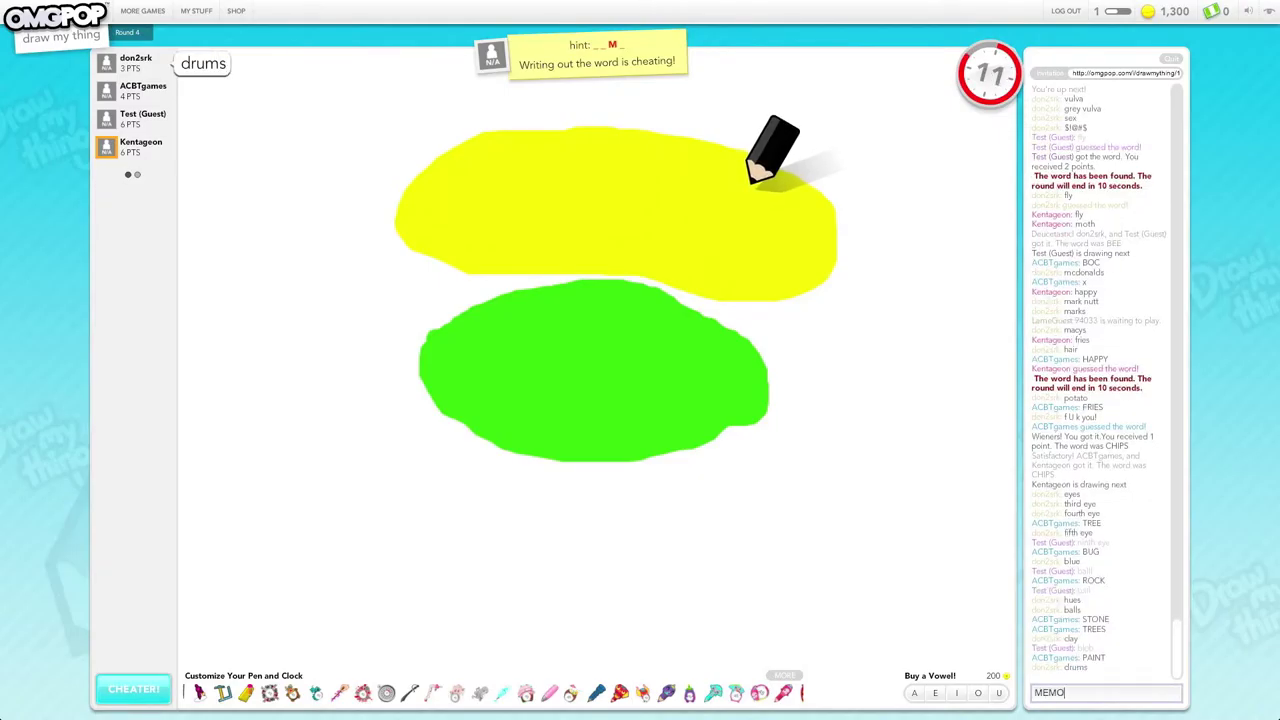
Guess MEMO, LIMON, LEMON and LOMO until the round ends revealing LIME.
key("Return")
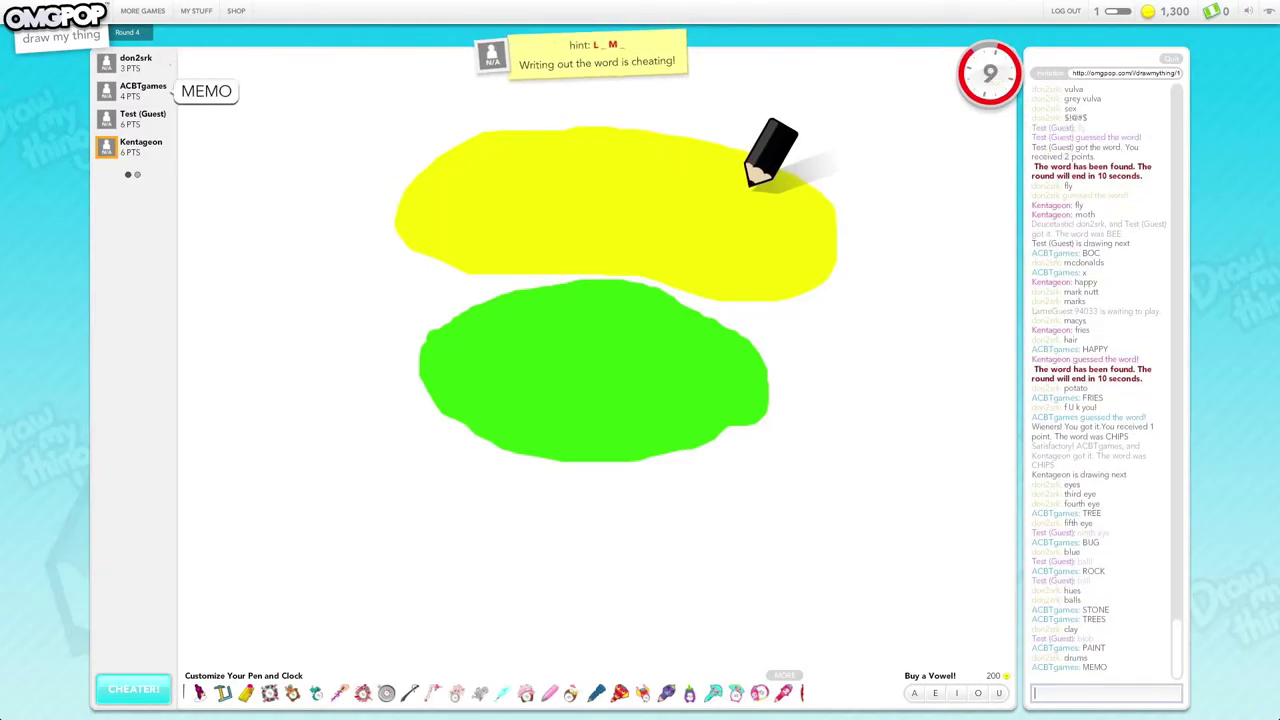
type("LIMO")
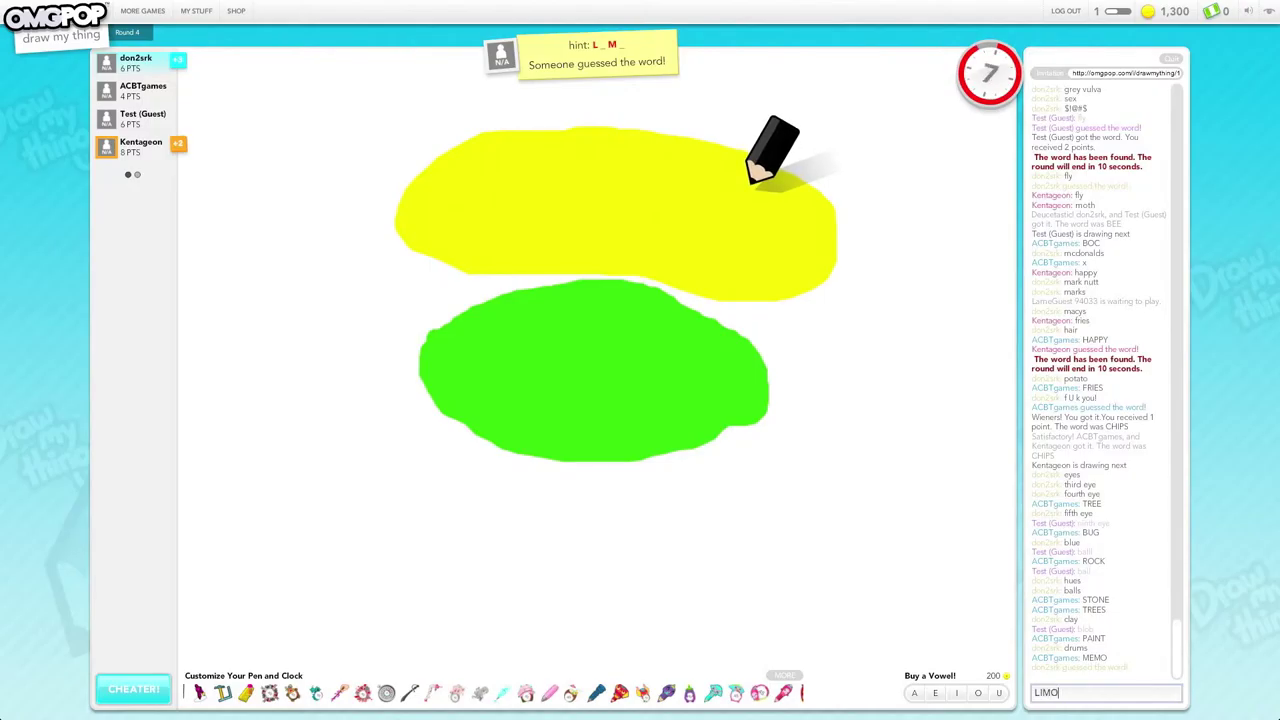
type("N")
key("Return")
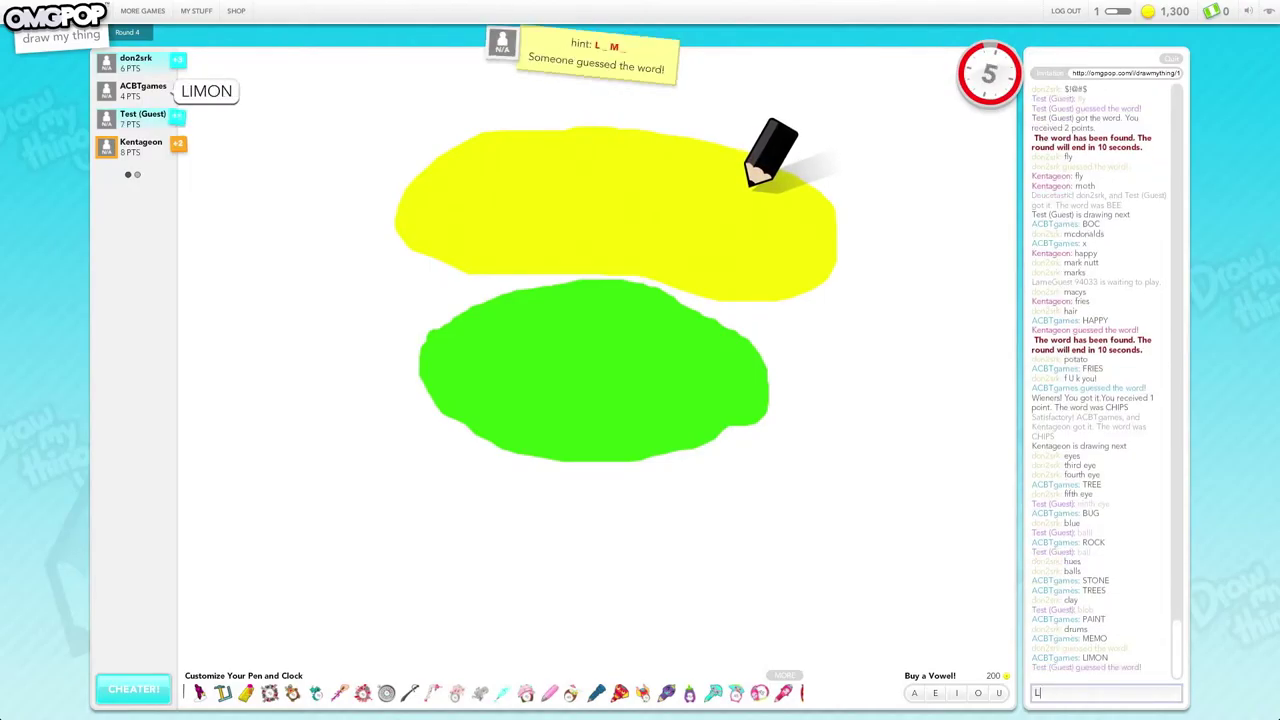
type("LE")
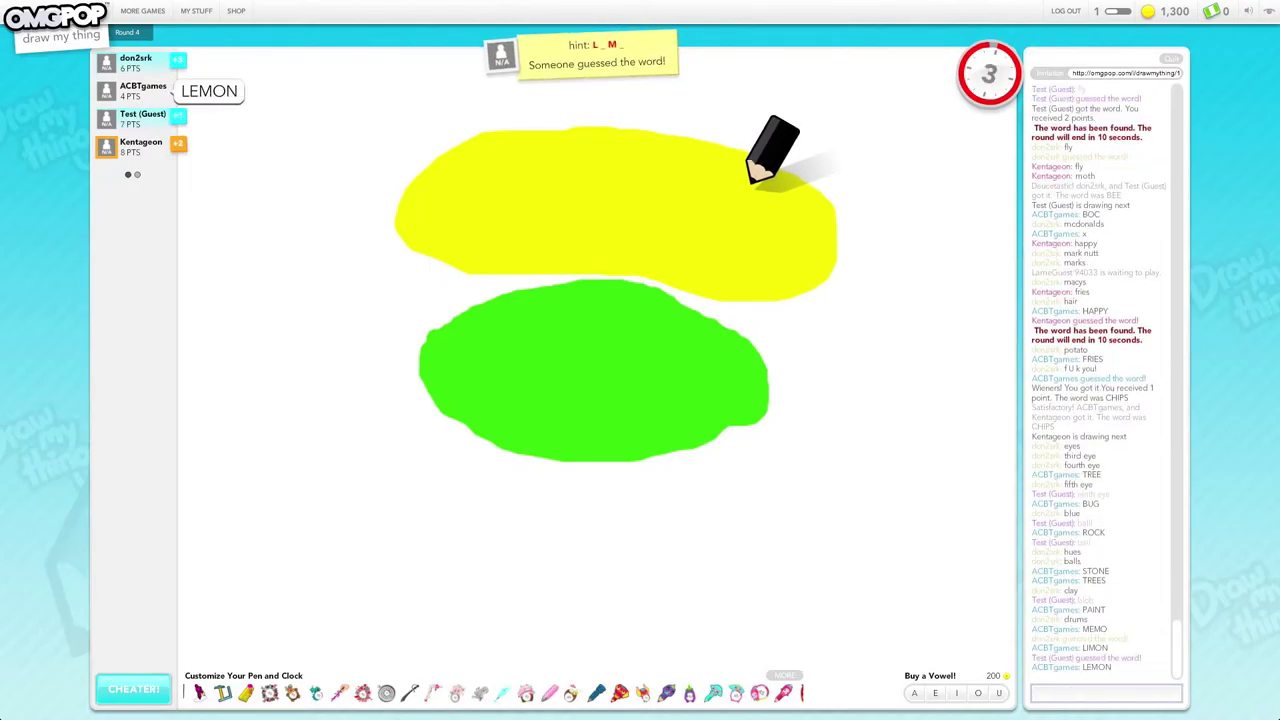
type("L")
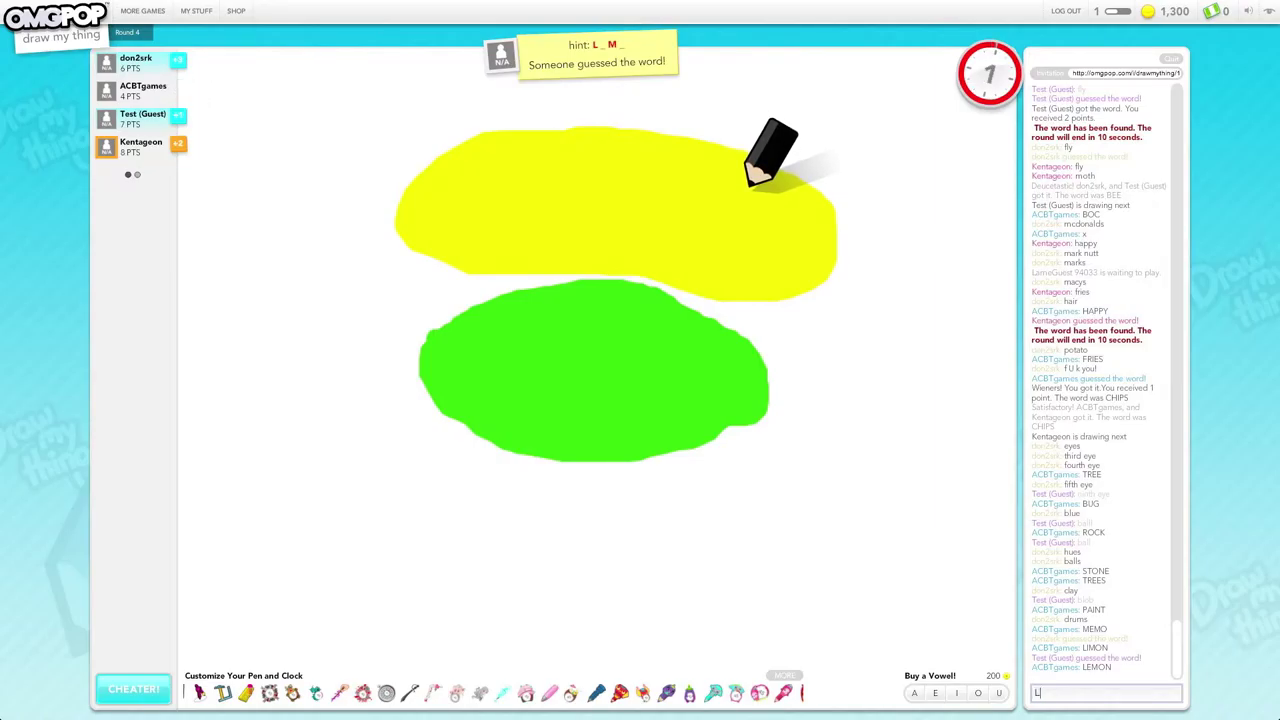
type("OMO")
key("Return")
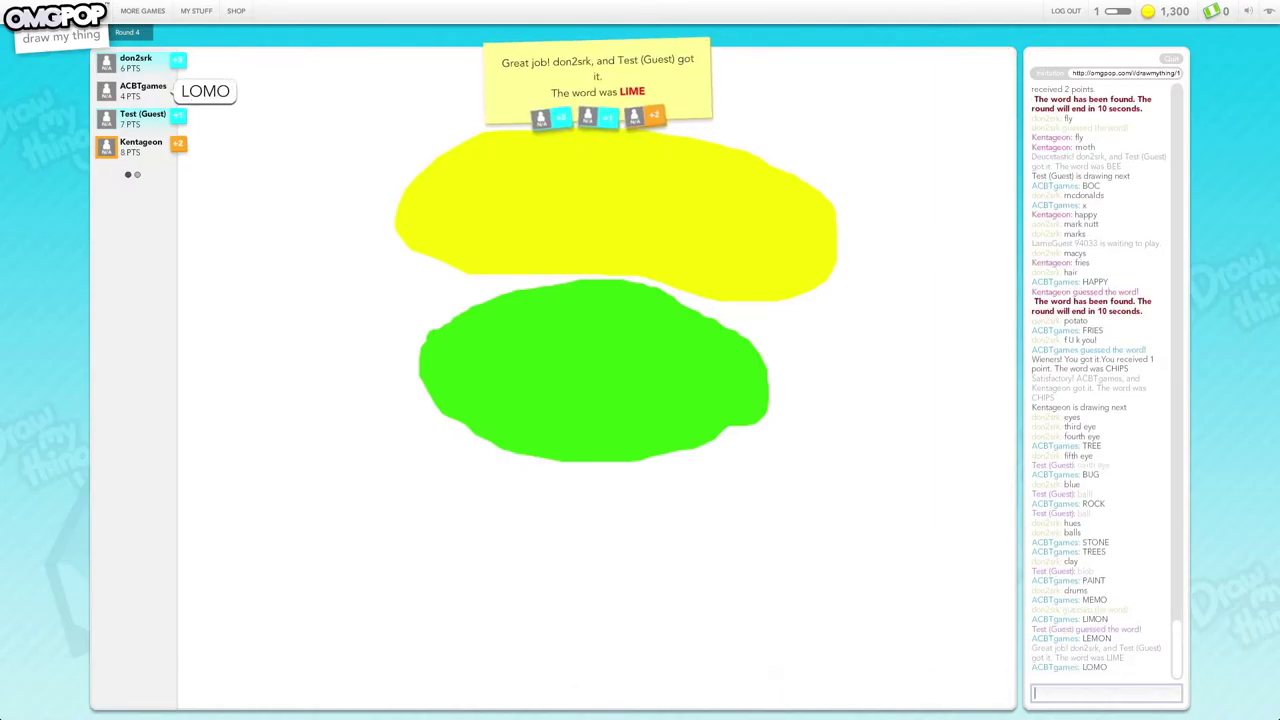